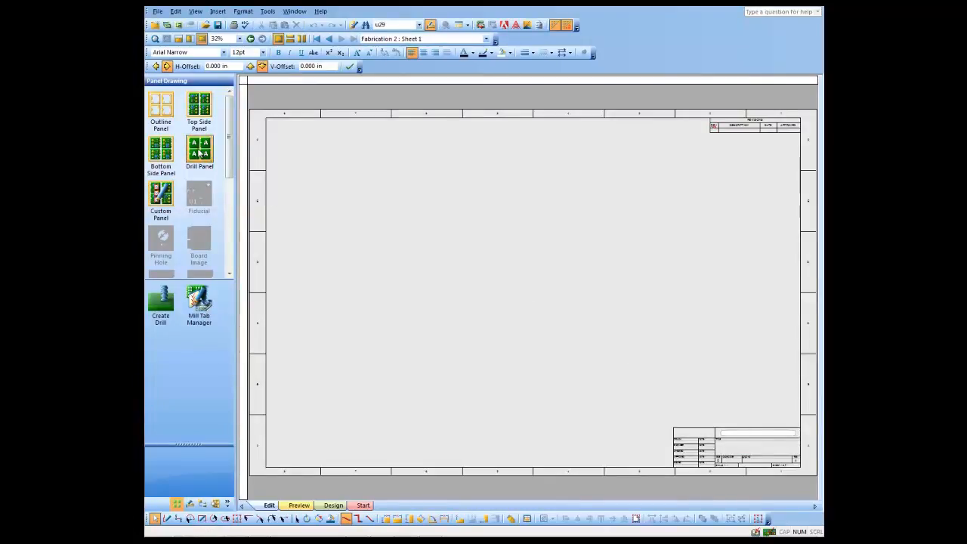
- Place a drill panel drawing on the sheet and move it toward the sheet's left side
{"action": "left_click_drag", "start_coordinate": [199, 152], "coordinate": [433, 214]}
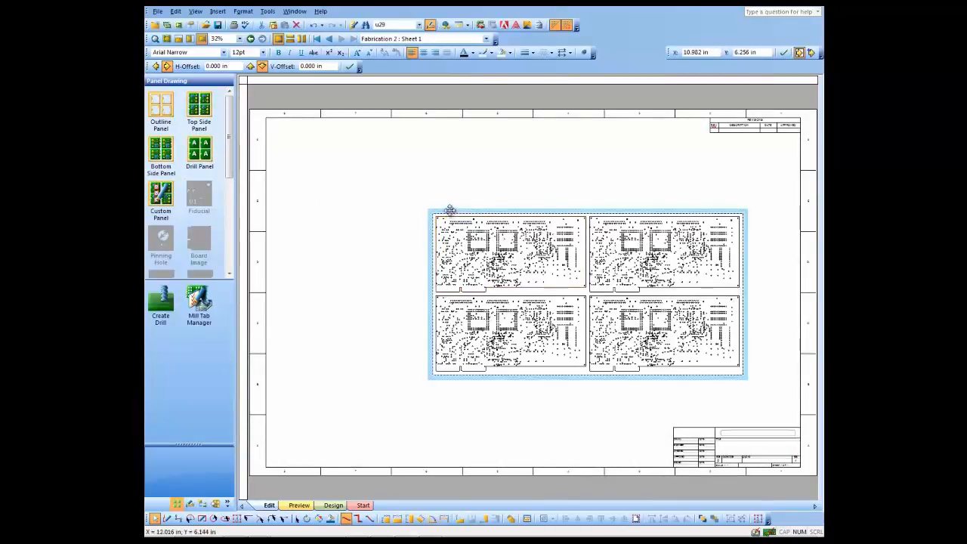
{"action": "left_click_drag", "start_coordinate": [450, 210], "coordinate": [360, 194]}
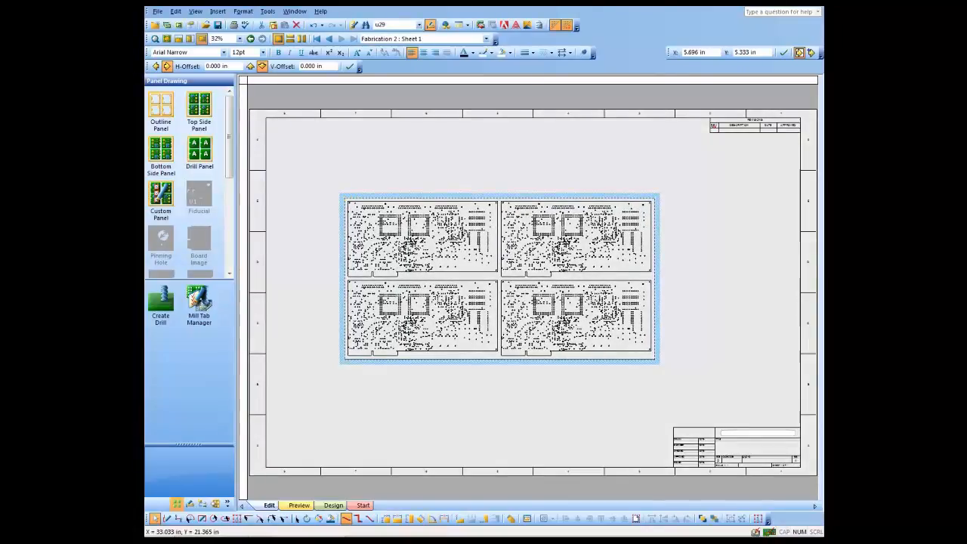
{"action": "left_click", "coordinate": [639, 436]}
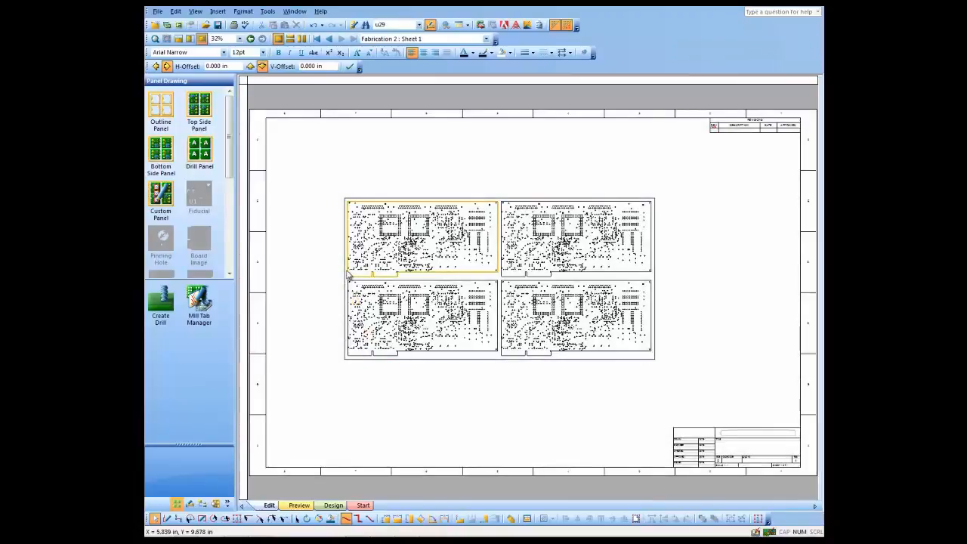
- Open the panel's format settings and set border spacing to 0.5 in left and right, 0 in top and bottom
{"action": "left_click", "coordinate": [348, 276]}
{"action": "right_click", "coordinate": [348, 276]}
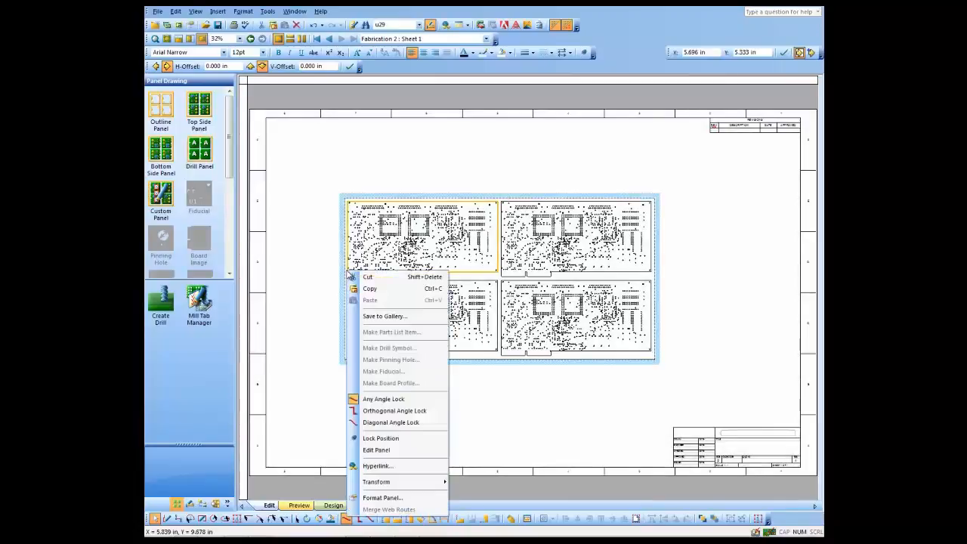
{"action": "left_click", "coordinate": [382, 498]}
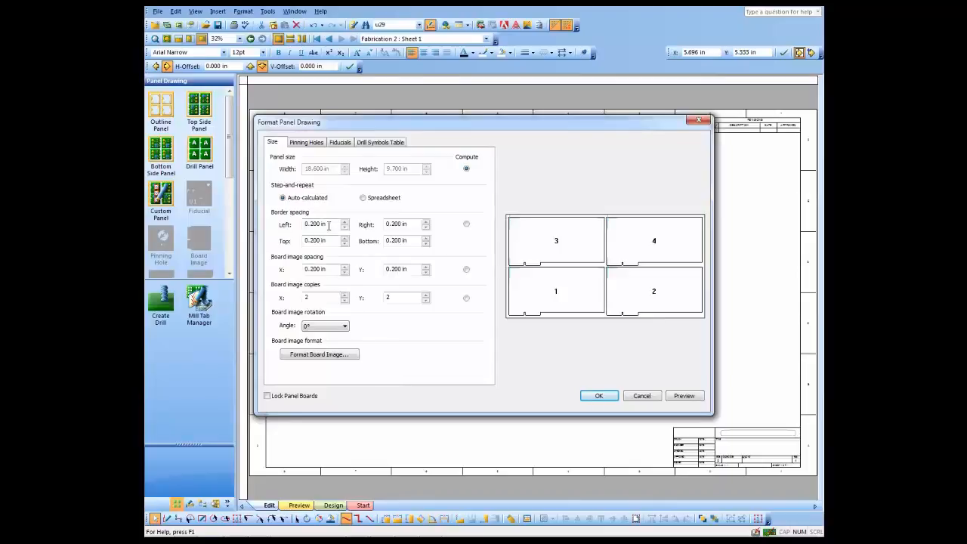
{"action": "left_click_drag", "start_coordinate": [329, 224], "coordinate": [283, 219]}
{"action": "type", "text": ".5in"}
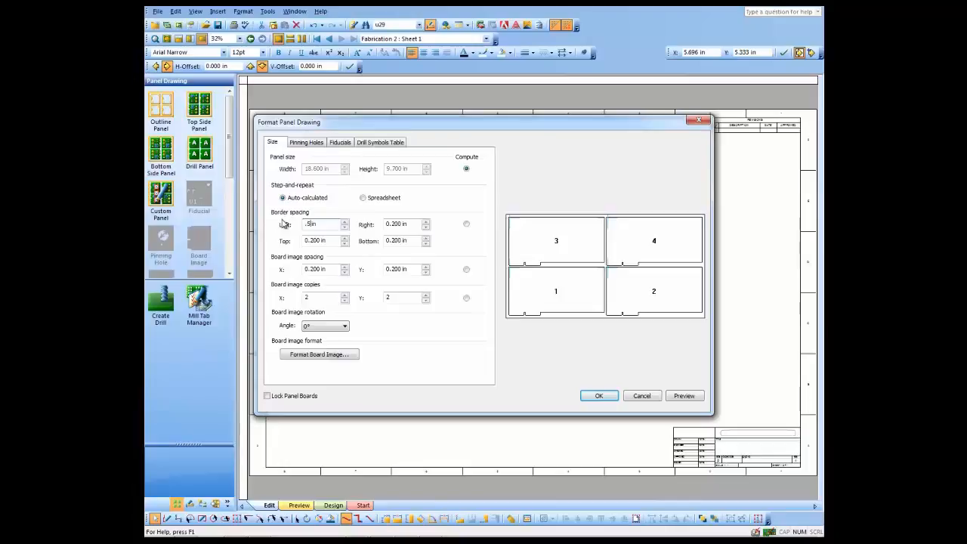
{"action": "key", "text": "Tab"}
{"action": "type", "text": ".5in"}
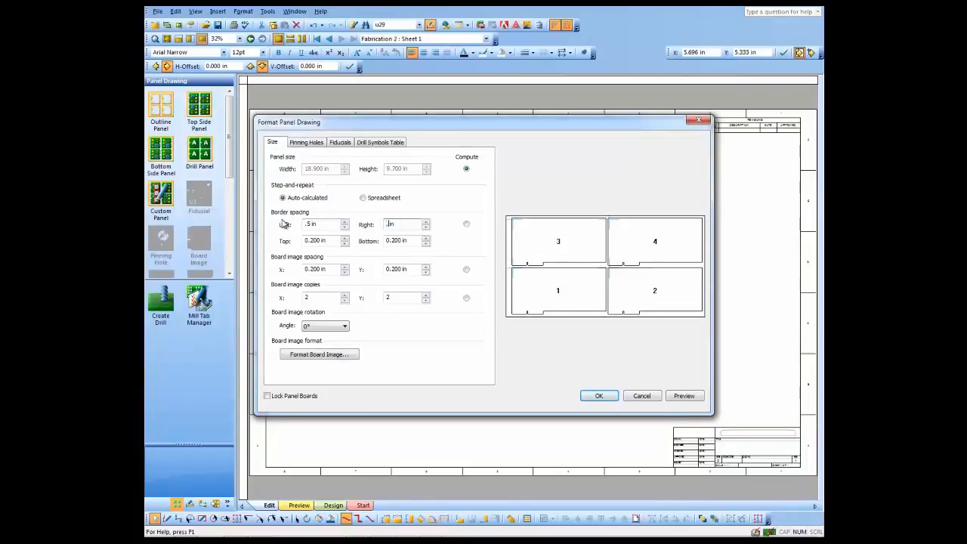
{"action": "key", "text": "Tab"}
{"action": "type", "text": "0in"}
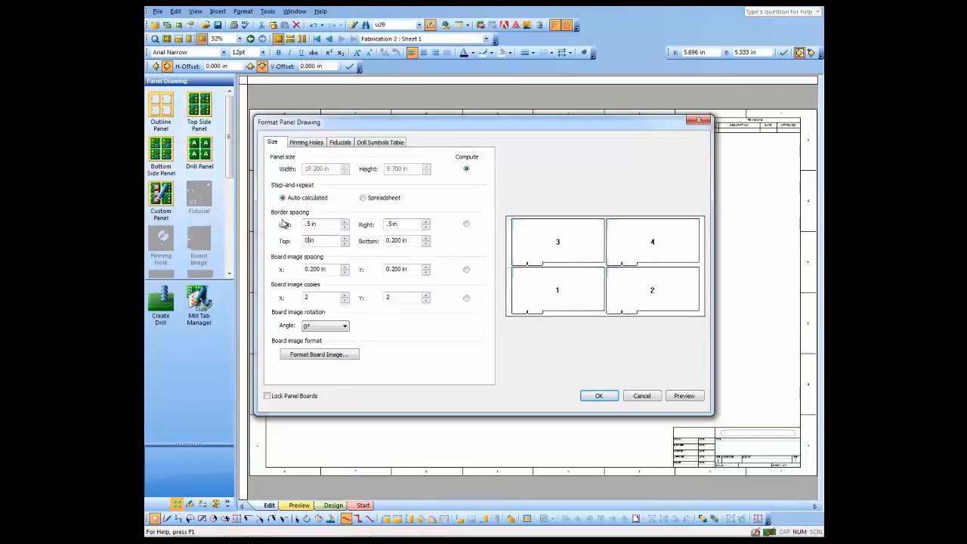
{"action": "type", "text": "0in"}
{"action": "key", "text": "Tab"}
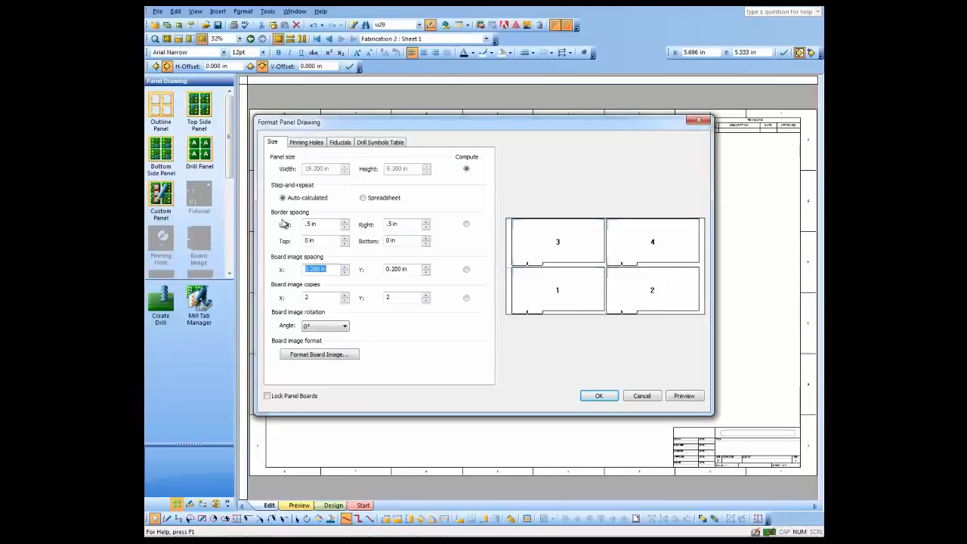
- Set board image spacing X and Y to 0.1 in and turn on Lock Panel Boards
{"action": "type", "text": ".1in"}
{"action": "key", "text": "Tab"}
{"action": "type", "text": ".1in"}
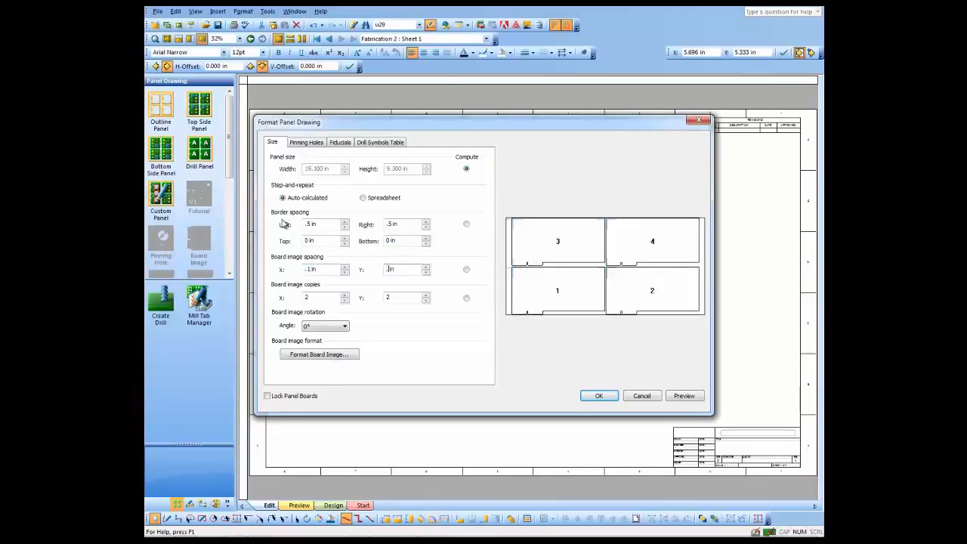
{"action": "key", "text": "Tab"}
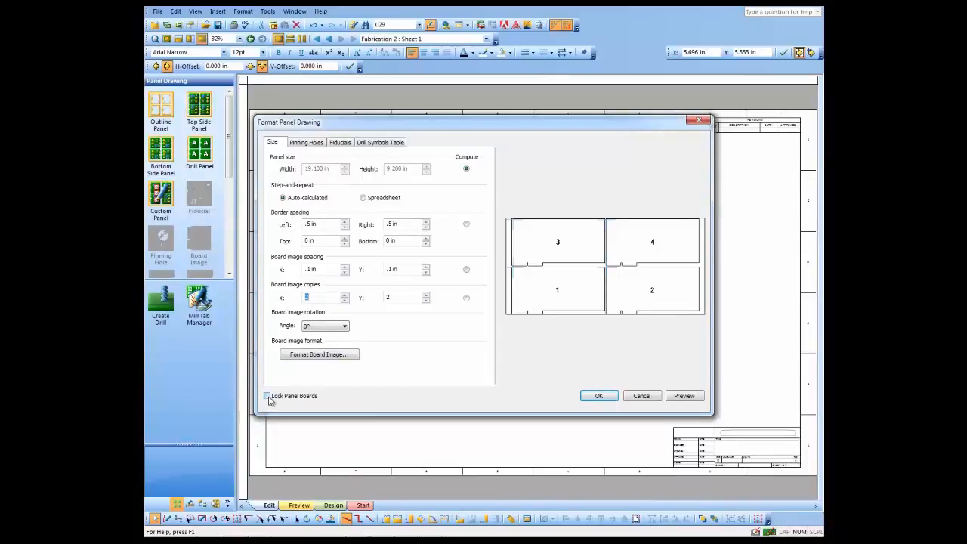
{"action": "left_click", "coordinate": [267, 396]}
- Add a Pinning Hole x125 pinning hole to the panel
{"action": "left_click", "coordinate": [307, 142]}
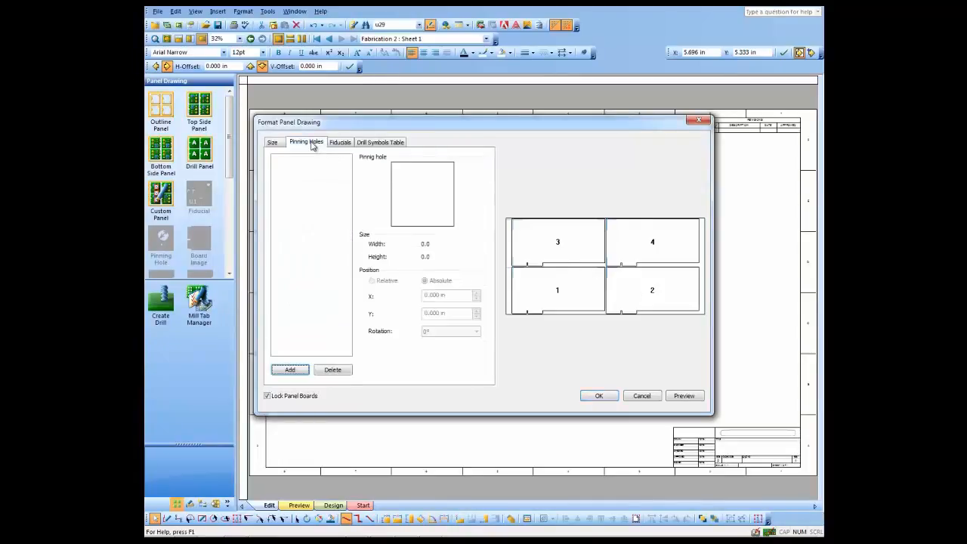
{"action": "left_click", "coordinate": [290, 369]}
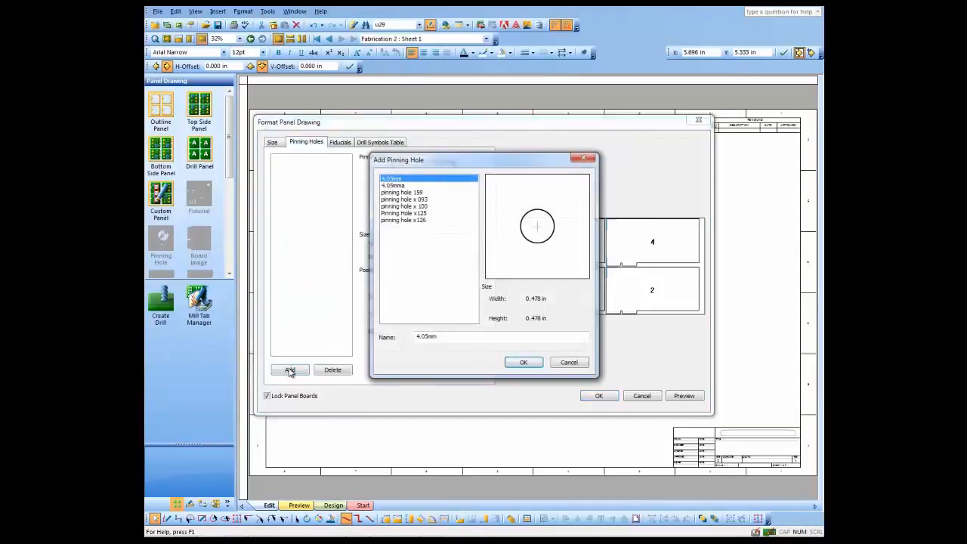
{"action": "left_click", "coordinate": [403, 213]}
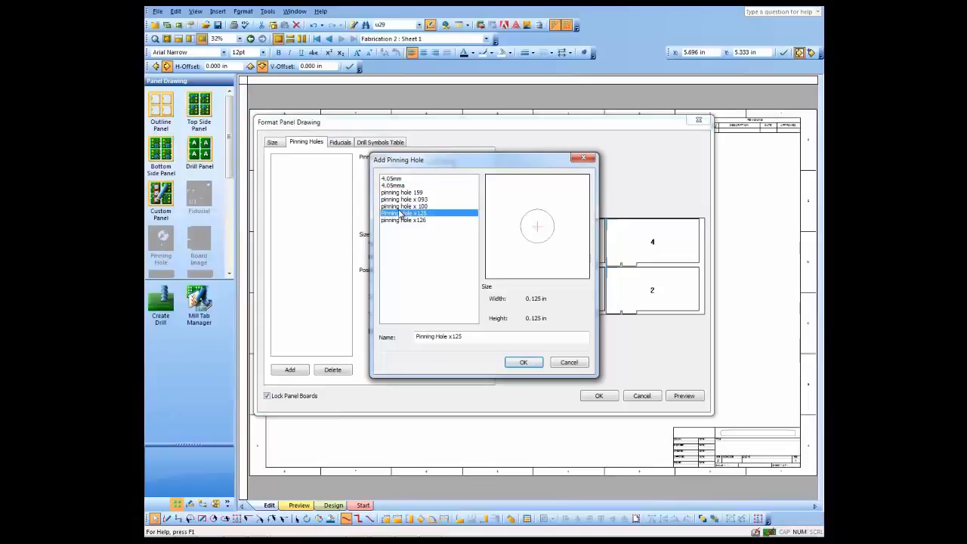
{"action": "left_click", "coordinate": [522, 363]}
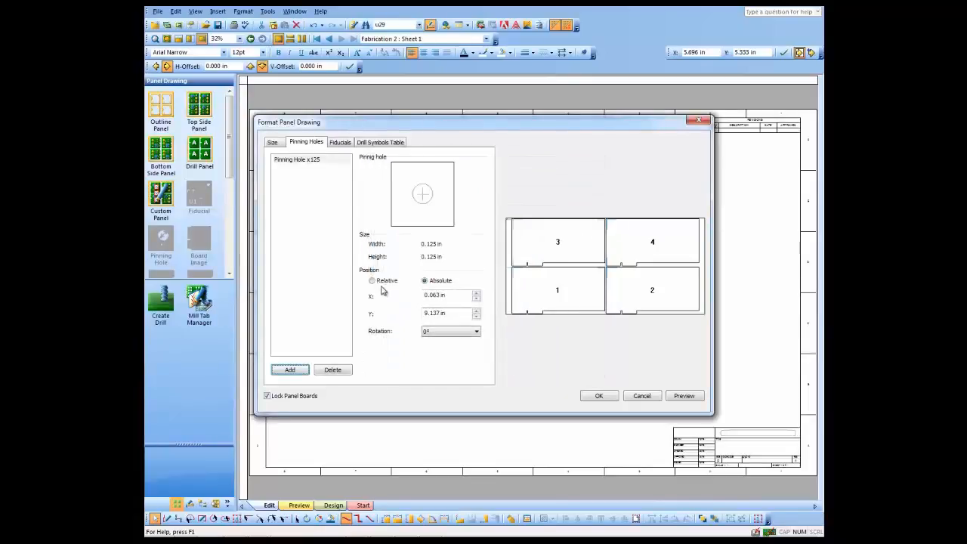
- Position the pinning hole relatively, 0.25 in from the left edge and 0.25 in from the top edge
{"action": "left_click", "coordinate": [380, 281]}
{"action": "left_click_drag", "start_coordinate": [468, 297], "coordinate": [393, 294]}
{"action": "type", "text": ".25"}
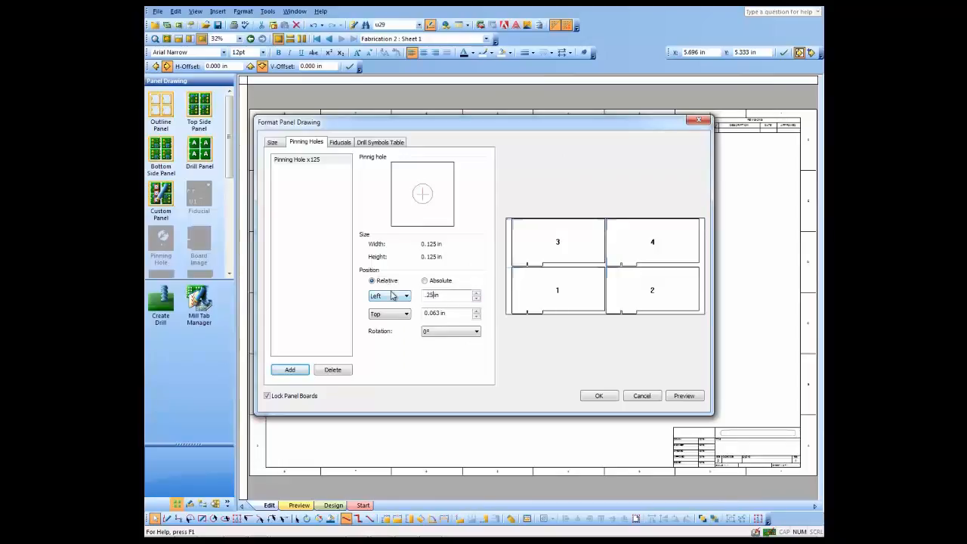
{"action": "key", "text": "Tab"}
{"action": "type", "text": ".25"}
{"action": "key", "text": "Tab"}
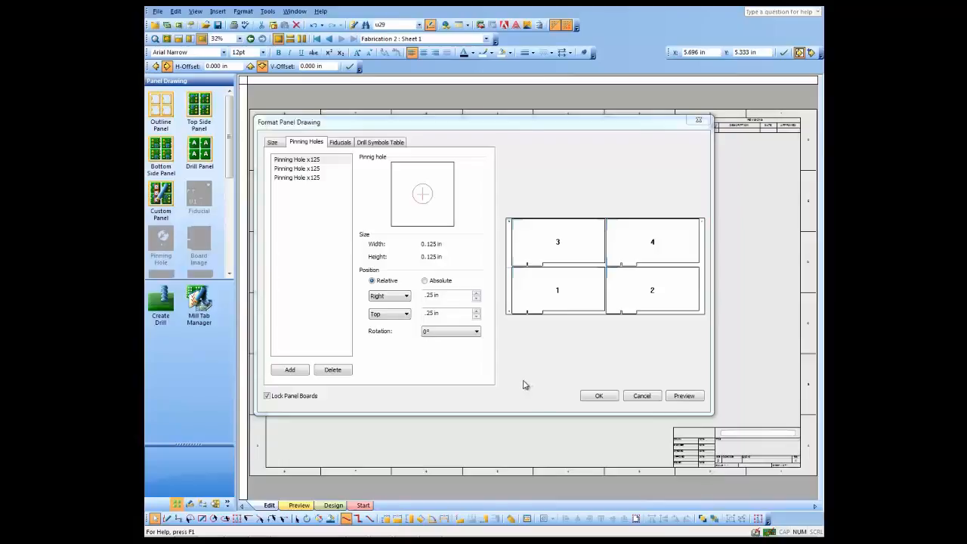
- Add a Fiducial x40 fiducial to the panel
{"action": "left_click", "coordinate": [340, 143]}
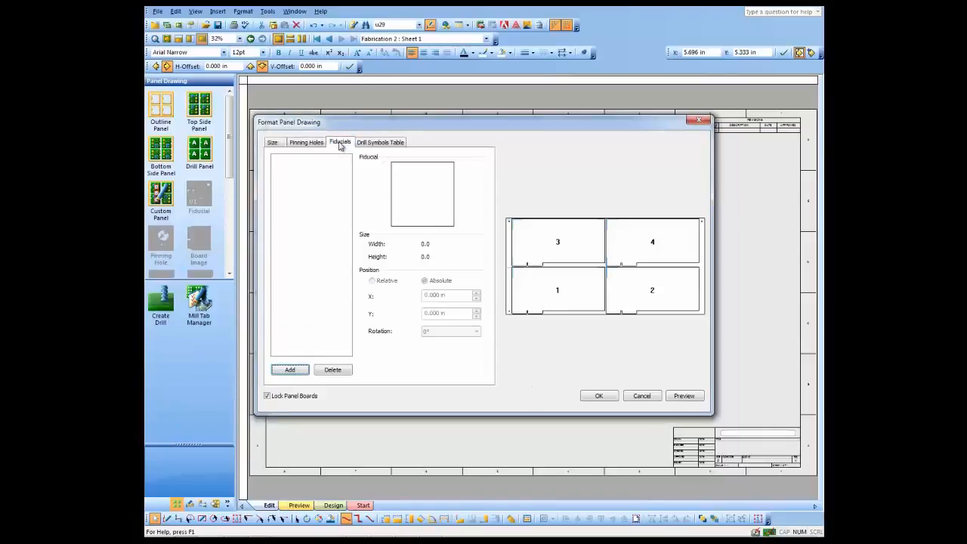
{"action": "left_click", "coordinate": [288, 370]}
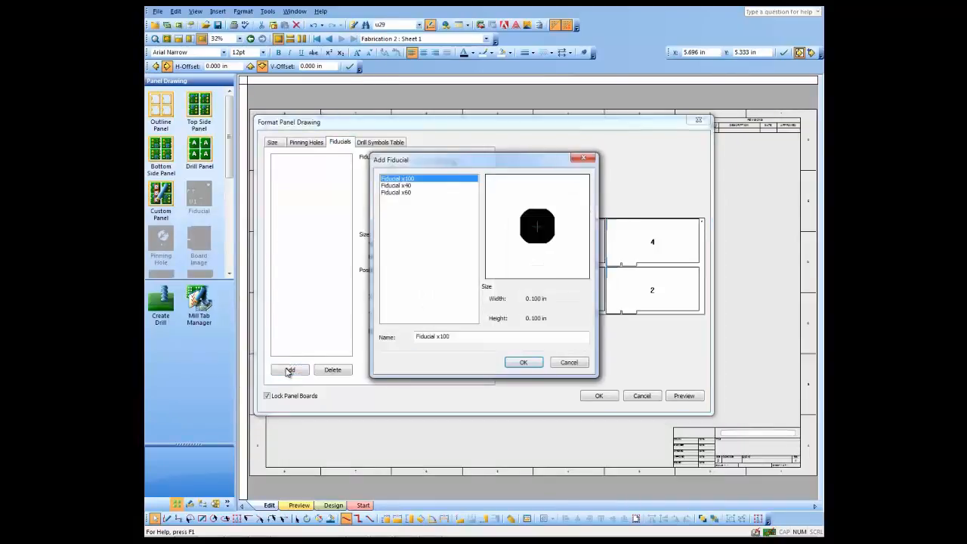
{"action": "left_click", "coordinate": [398, 186]}
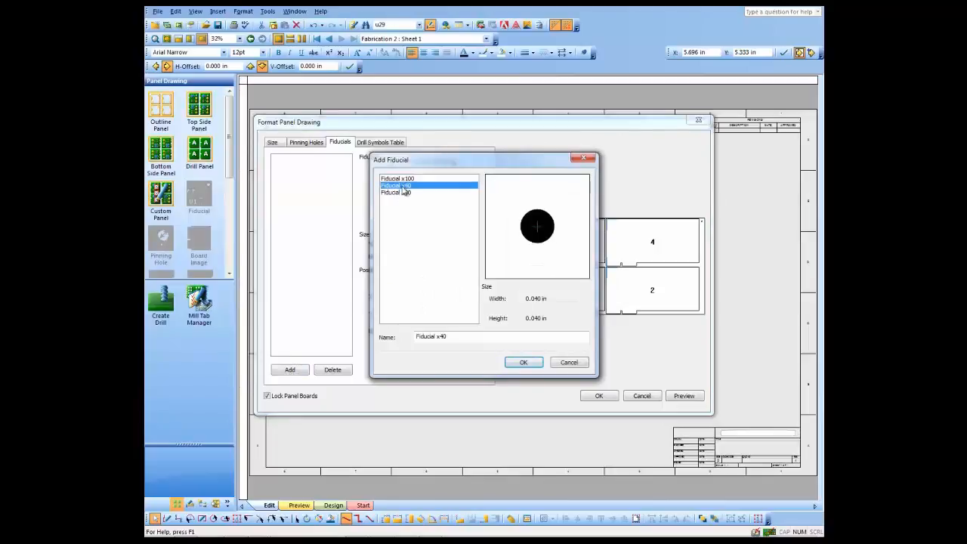
{"action": "left_click", "coordinate": [522, 362]}
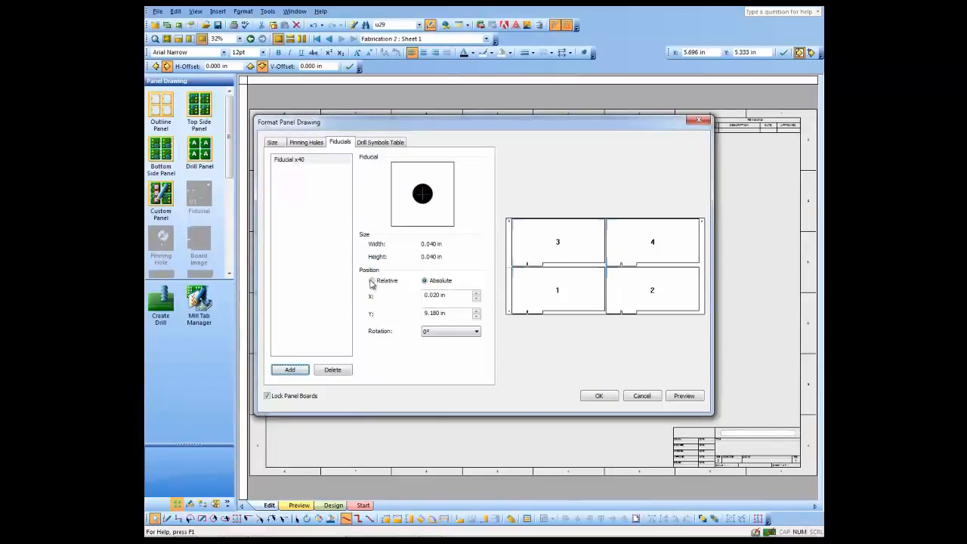
- Position the fiducial relatively at 0.25 in horizontally and 0.5 in vertically, then apply the panel settings
{"action": "left_click", "coordinate": [371, 280]}
{"action": "left_click_drag", "start_coordinate": [451, 296], "coordinate": [417, 295]}
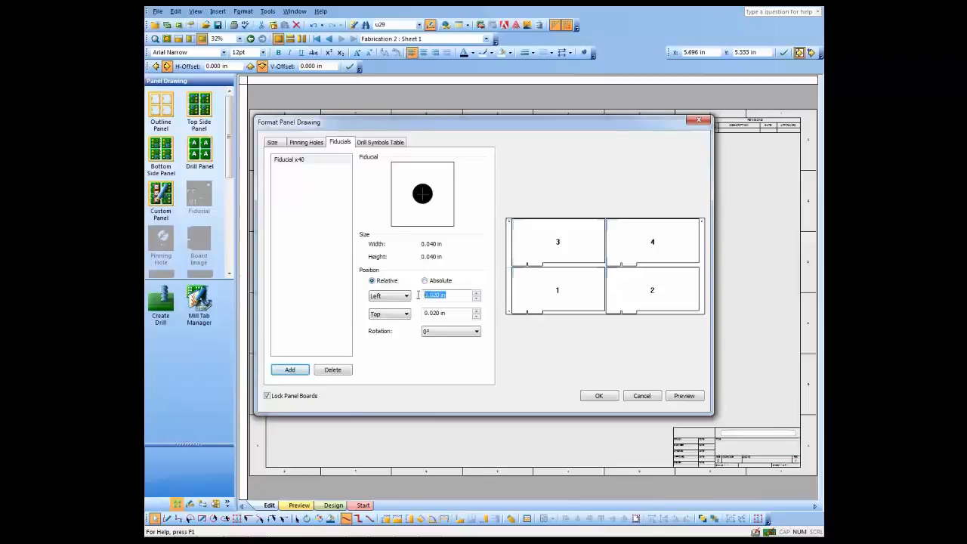
{"action": "type", "text": ".25"}
{"action": "key", "text": "Tab"}
{"action": "type", "text": ".5"}
{"action": "key", "text": "Tab"}
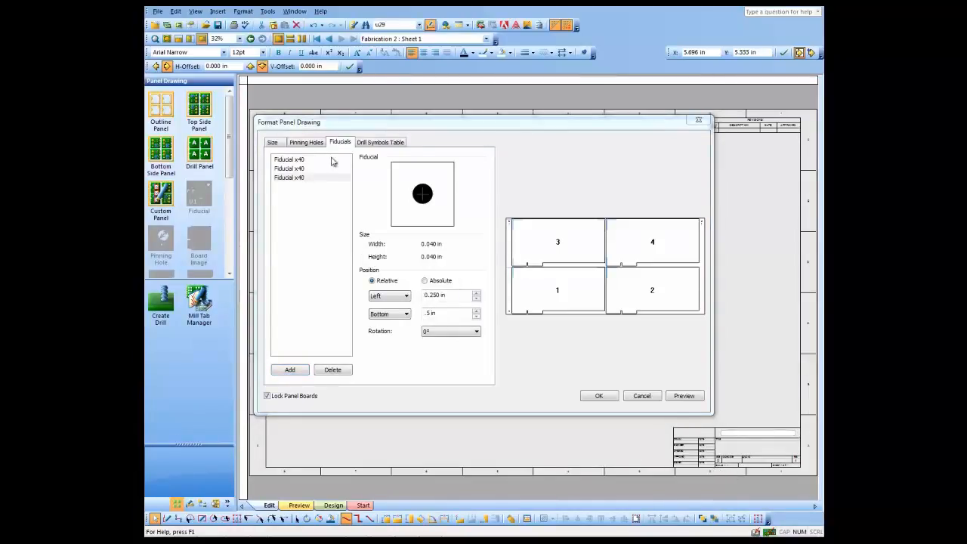
{"action": "left_click", "coordinate": [599, 396]}
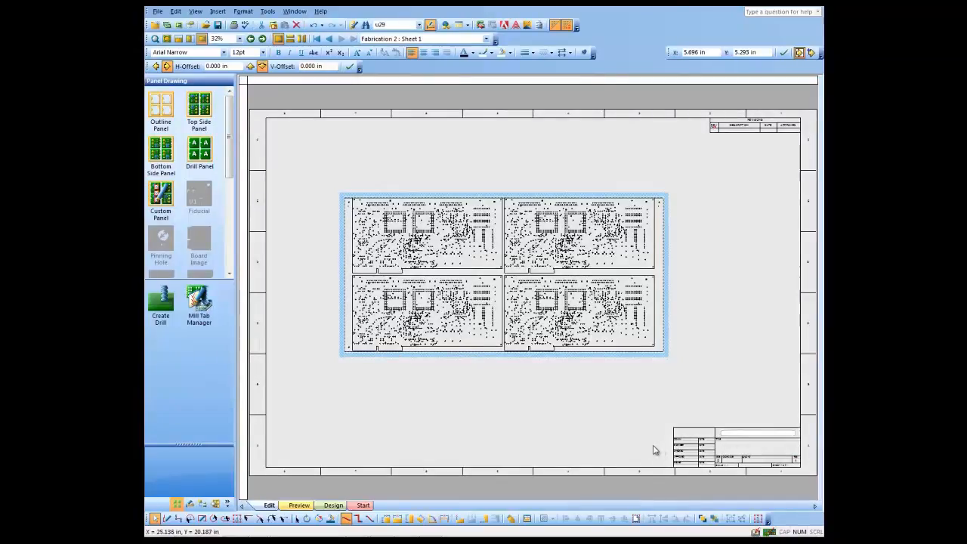
- Enter panel editing and flip the upper-left board vertically
{"action": "right_click", "coordinate": [342, 318]}
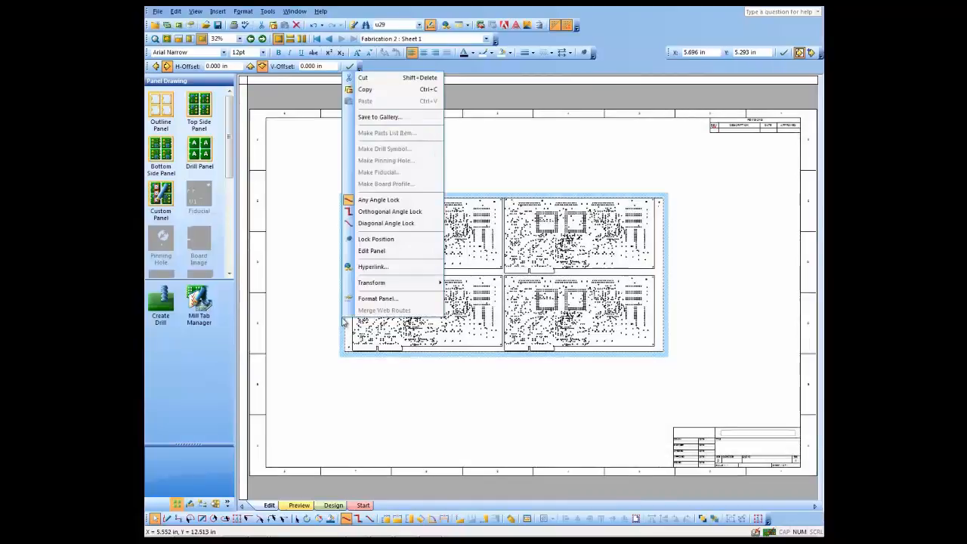
{"action": "left_click", "coordinate": [372, 250]}
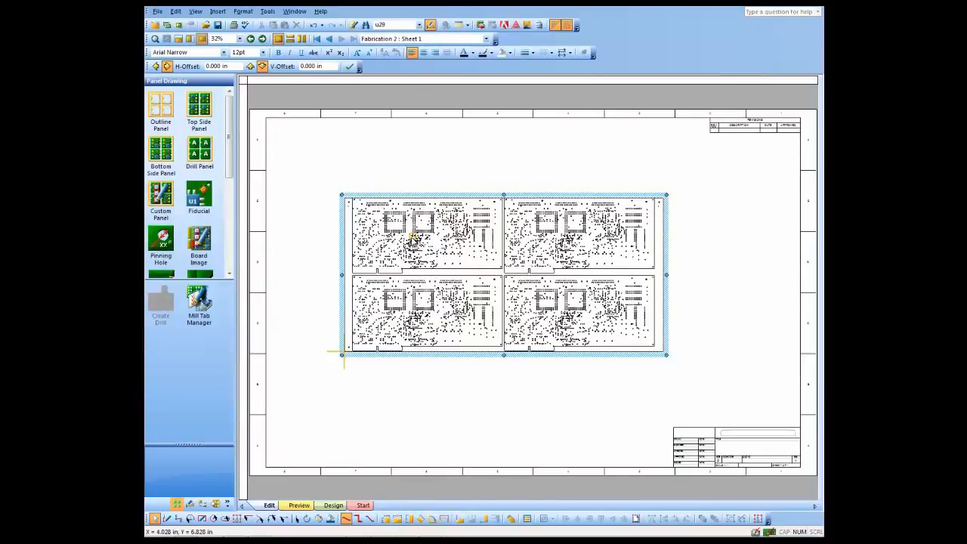
{"action": "left_click", "coordinate": [412, 238]}
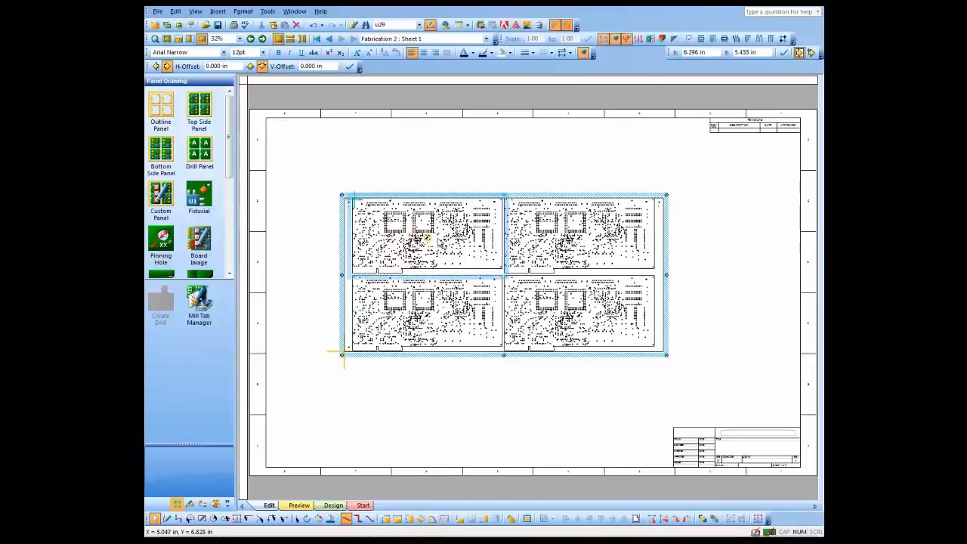
{"action": "right_click", "coordinate": [596, 256]}
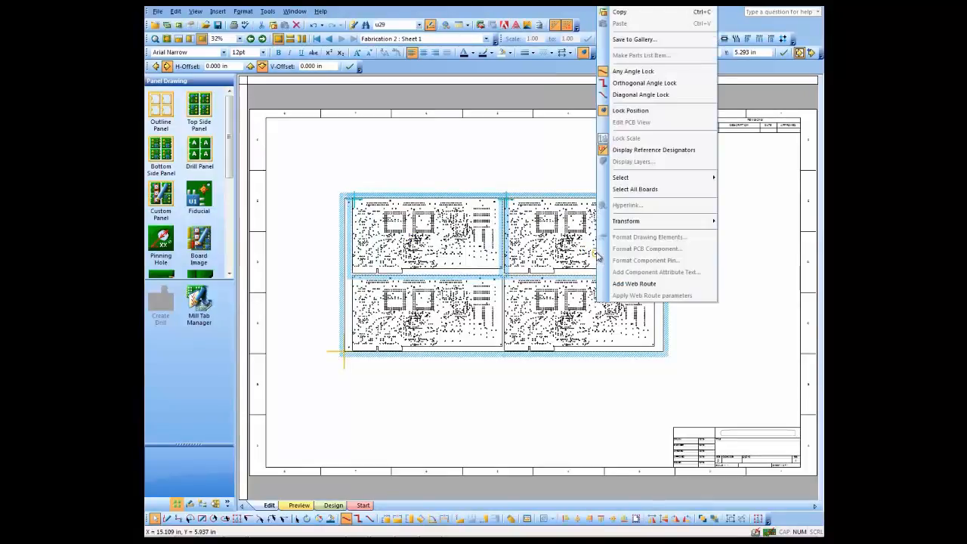
{"action": "mouse_move", "coordinate": [689, 224]}
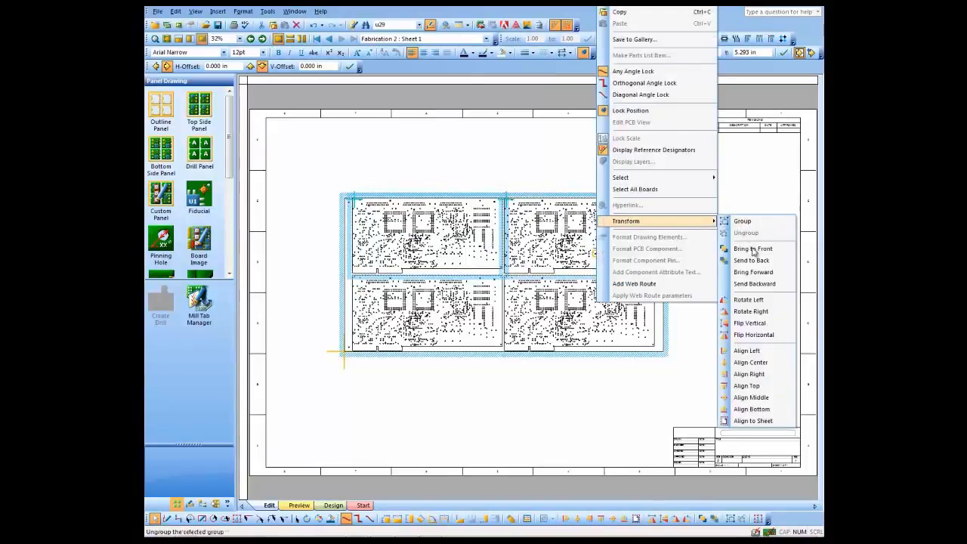
{"action": "left_click", "coordinate": [761, 323]}
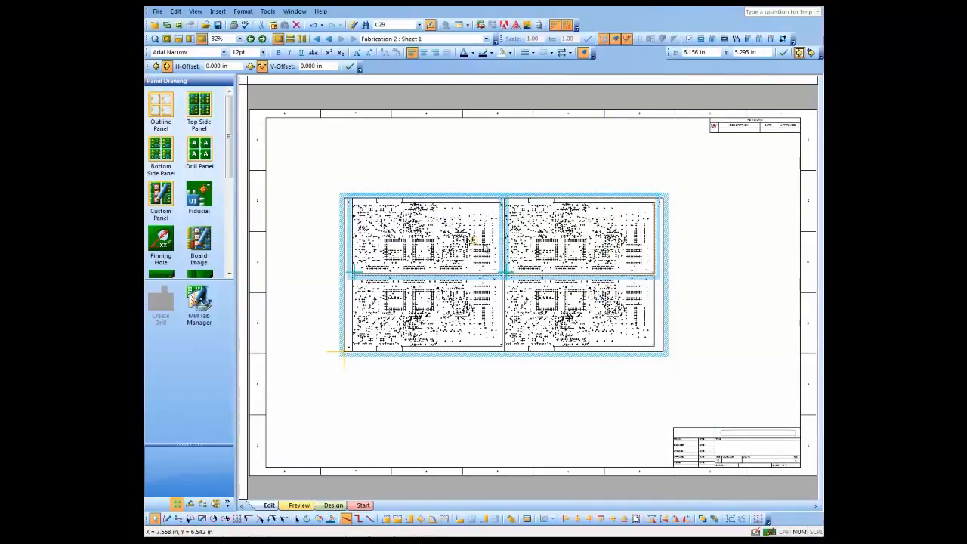
- Add a web route to the lower-left board and zoom in on it
{"action": "left_click", "coordinate": [353, 307]}
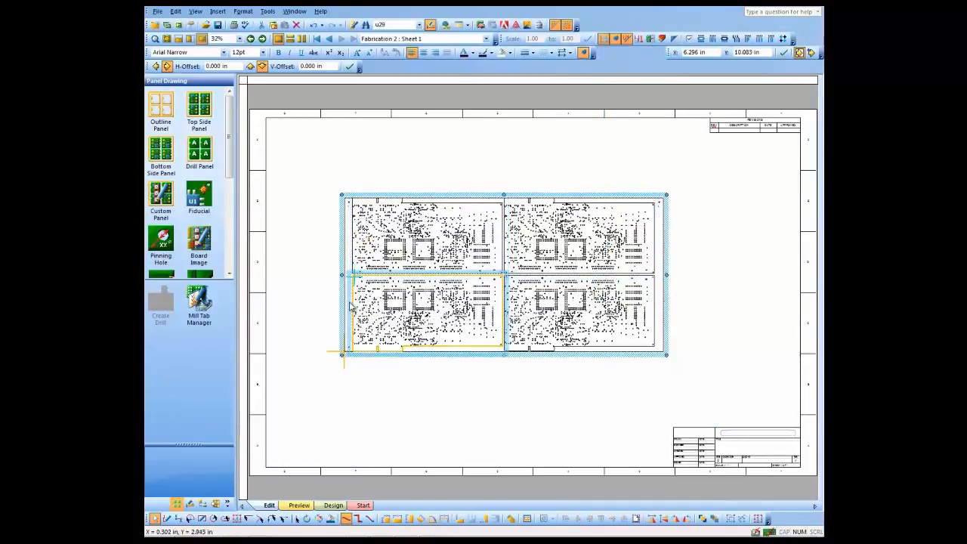
{"action": "right_click", "coordinate": [350, 306]}
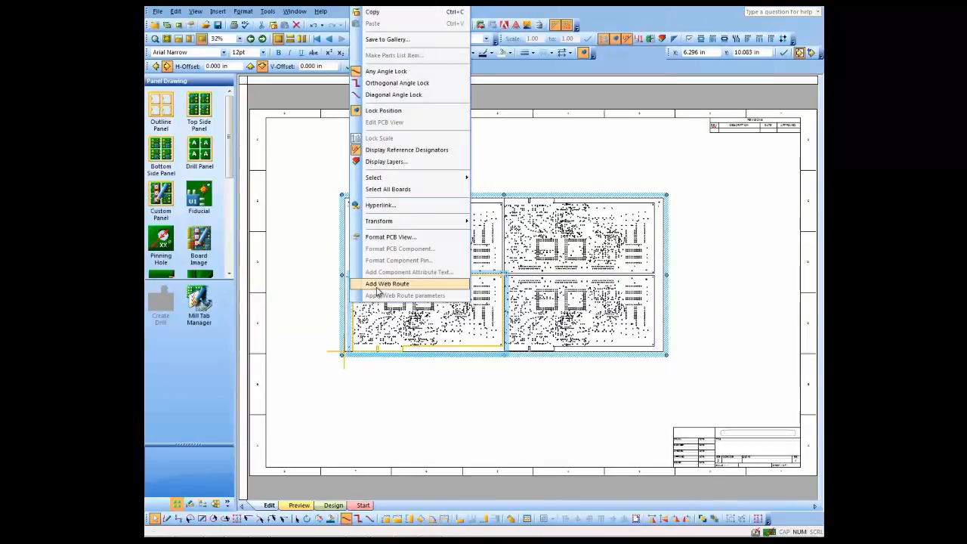
{"action": "left_click", "coordinate": [376, 286]}
{"action": "middle_click_drag", "start_coordinate": [419, 313], "coordinate": [387, 240]}
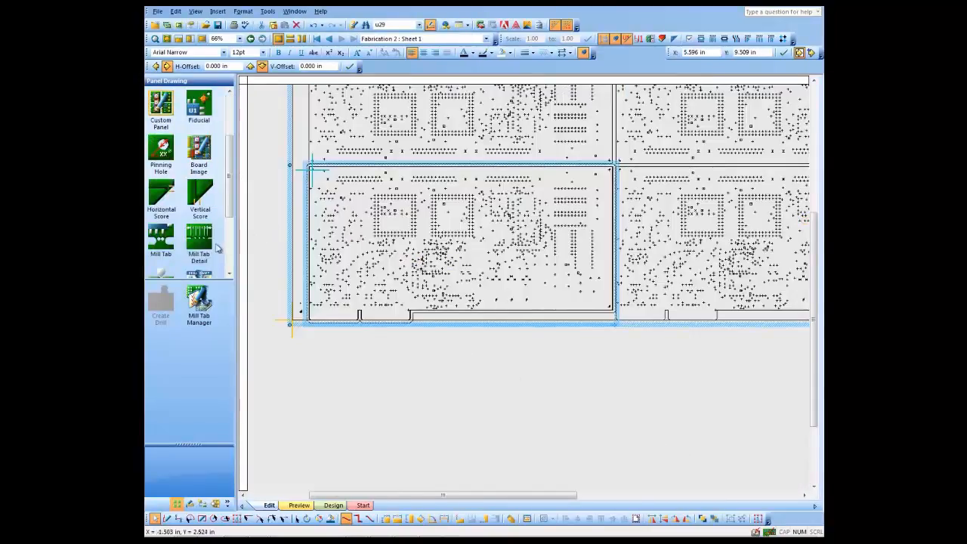
- Open the Mill Tab Manager and review the available mill tab styles without changing them
{"action": "left_click", "coordinate": [198, 300]}
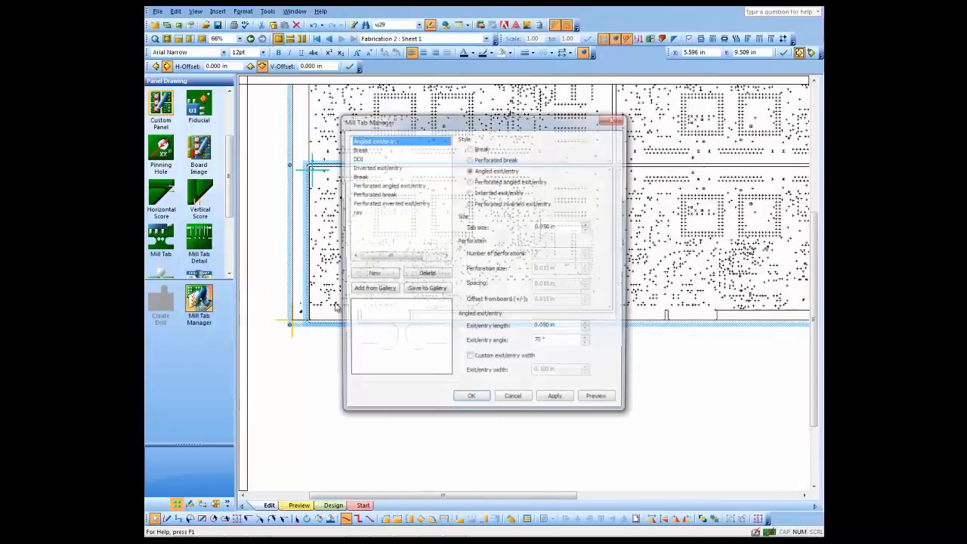
{"action": "left_click", "coordinate": [359, 157]}
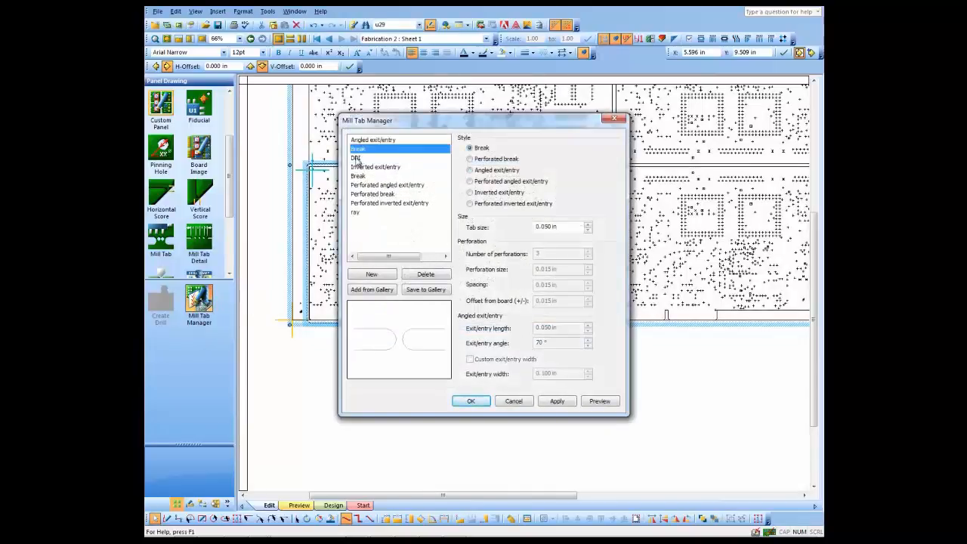
{"action": "left_click", "coordinate": [360, 167]}
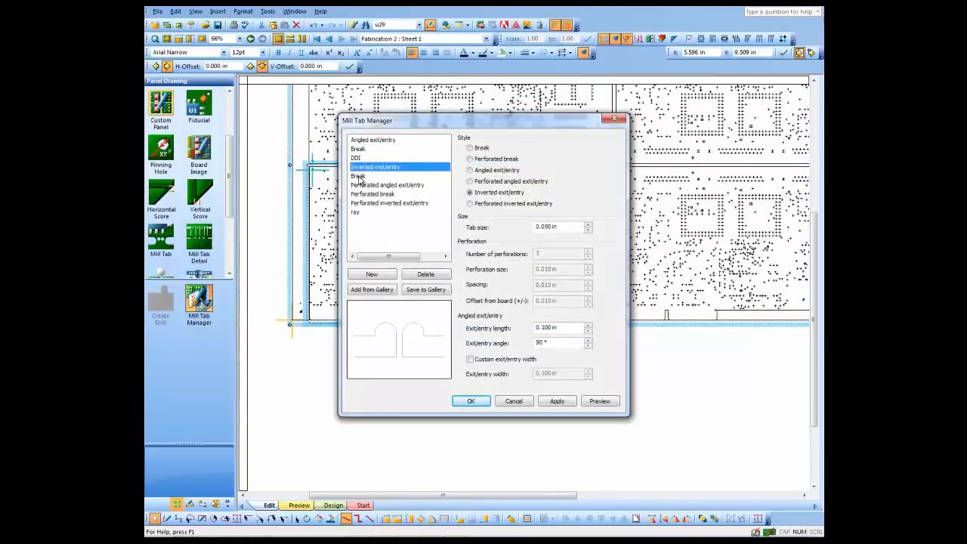
{"action": "left_click", "coordinate": [359, 176]}
{"action": "left_click", "coordinate": [366, 185]}
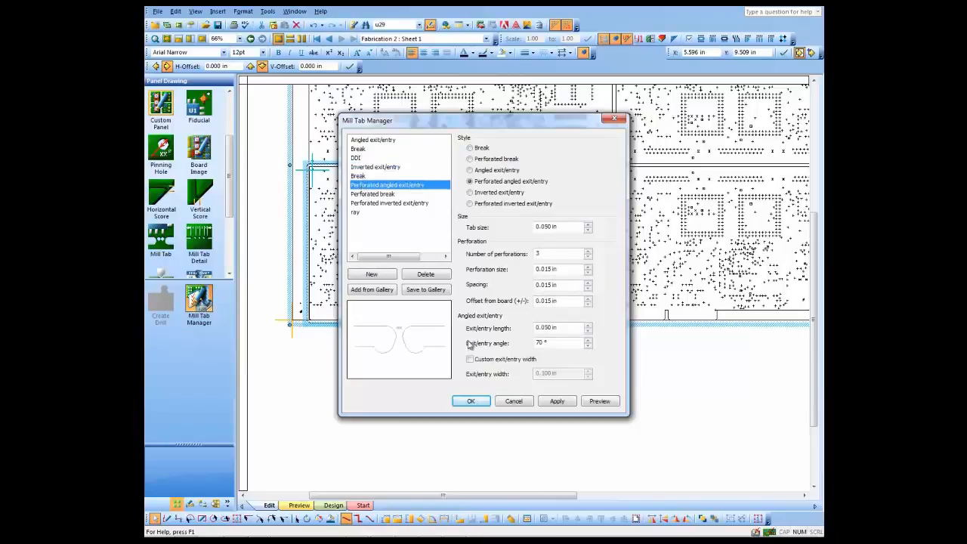
{"action": "left_click", "coordinate": [513, 402]}
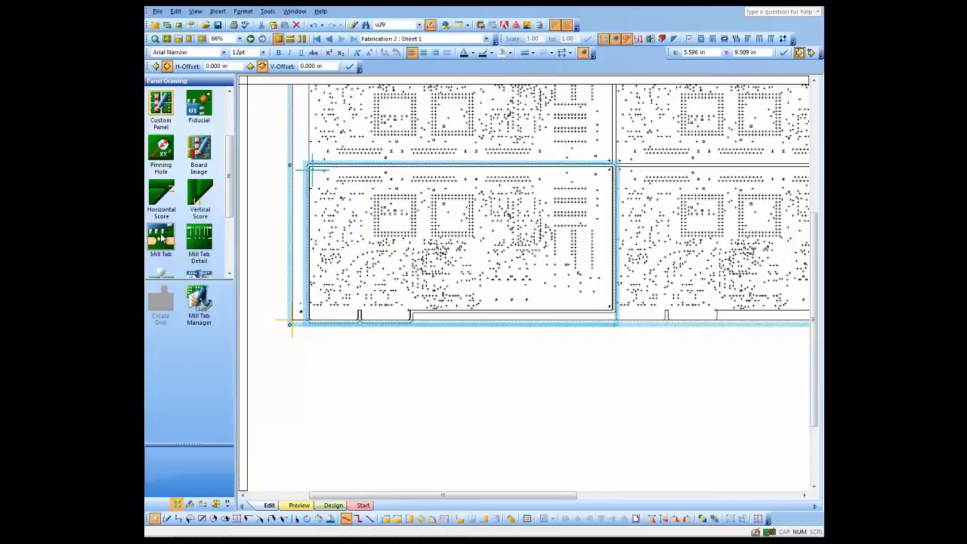
- Place four mill tabs on the lower-left board, two along its lower edge and two along its left edge
{"action": "left_click_drag", "start_coordinate": [159, 236], "coordinate": [456, 314]}
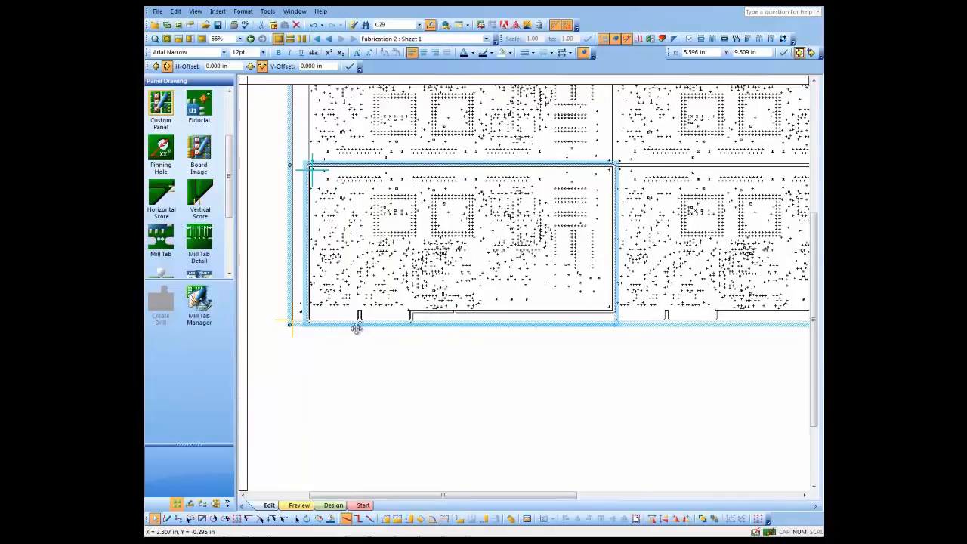
{"action": "left_click_drag", "start_coordinate": [157, 243], "coordinate": [541, 314]}
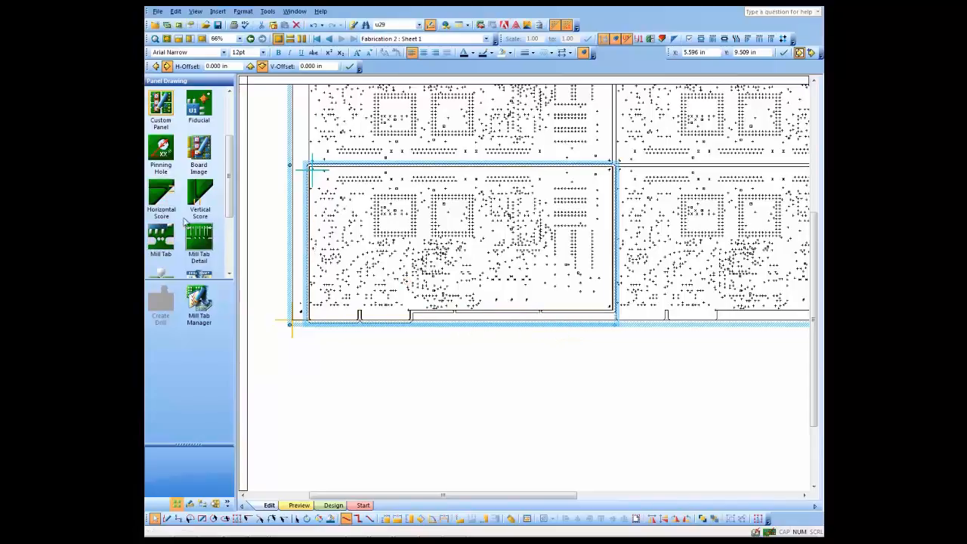
{"action": "left_click_drag", "start_coordinate": [160, 237], "coordinate": [307, 204]}
{"action": "left_click_drag", "start_coordinate": [162, 237], "coordinate": [320, 270]}
- Select one of the lower-edge mill tabs and copy it upward onto the board above
{"action": "scroll", "coordinate": [477, 328], "scroll_direction": "up", "scroll_amount": 3}
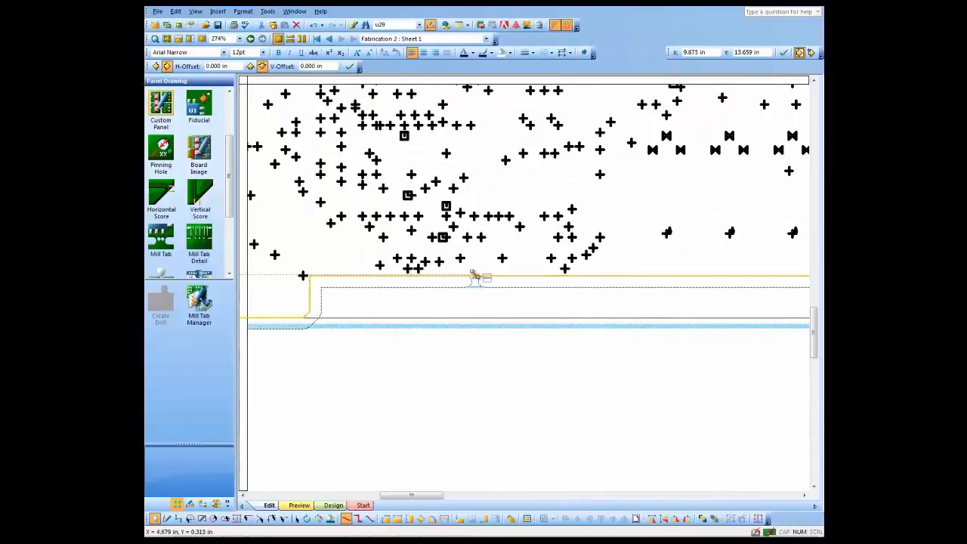
{"action": "left_click", "coordinate": [484, 276]}
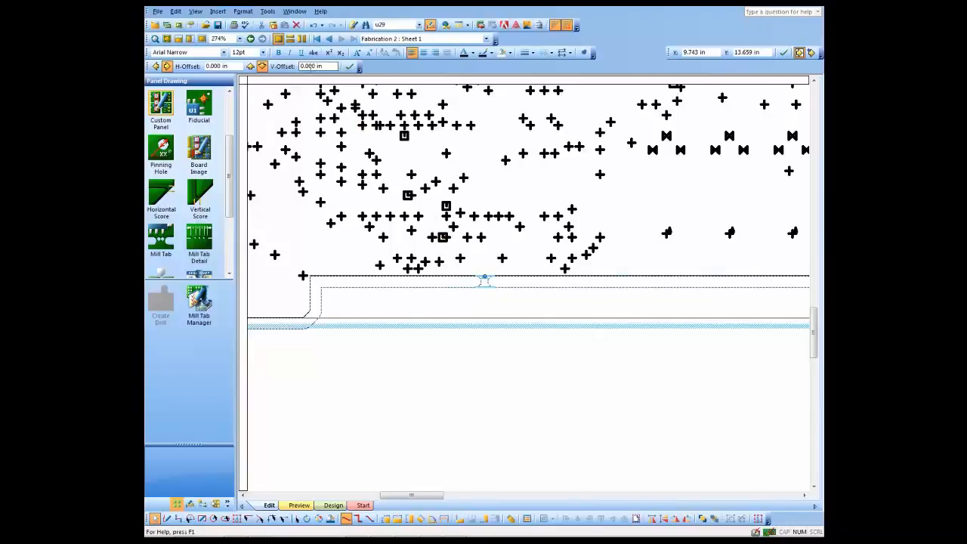
{"action": "left_click", "coordinate": [250, 67]}
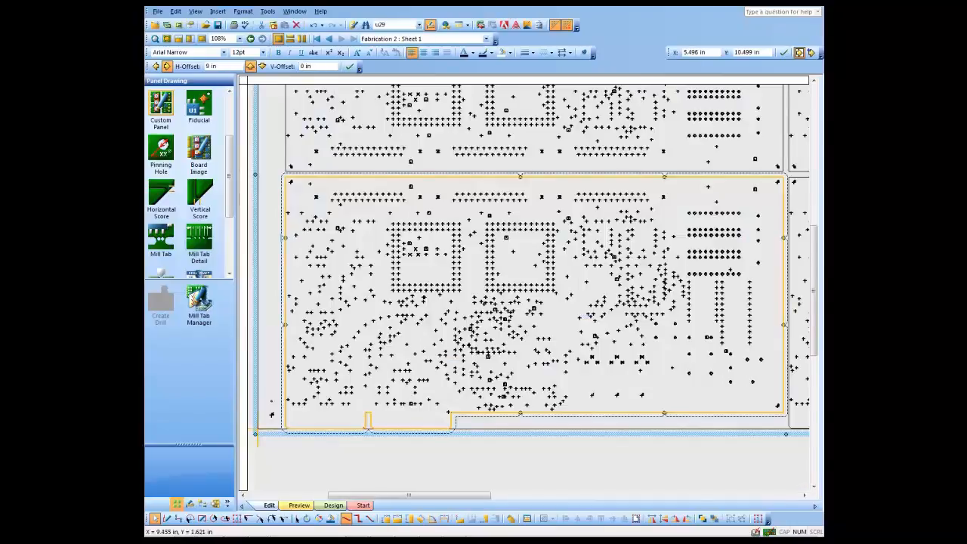
{"action": "left_click", "coordinate": [555, 473]}
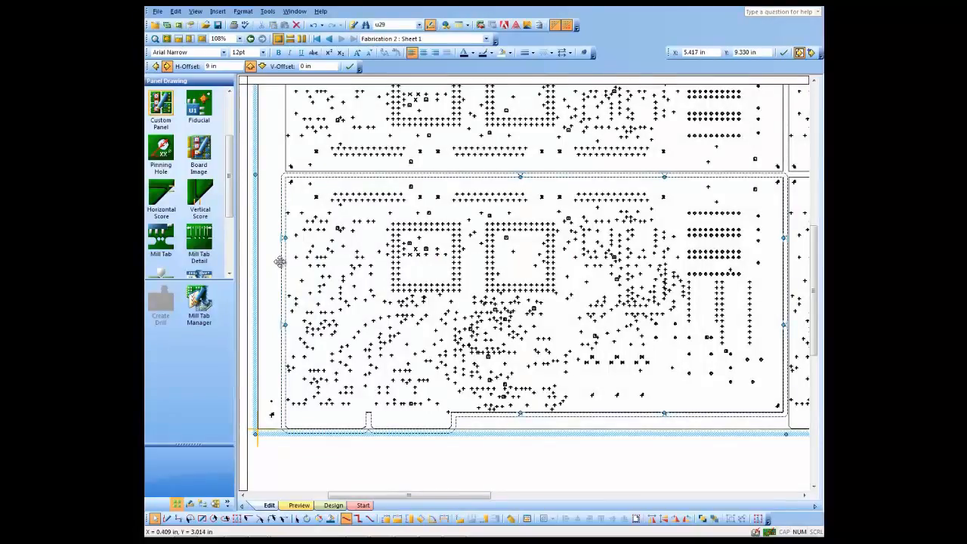
- Select all boards in the panel and apply the web route parameters to them
{"action": "right_click", "coordinate": [279, 261]}
{"action": "left_click", "coordinate": [352, 502]}
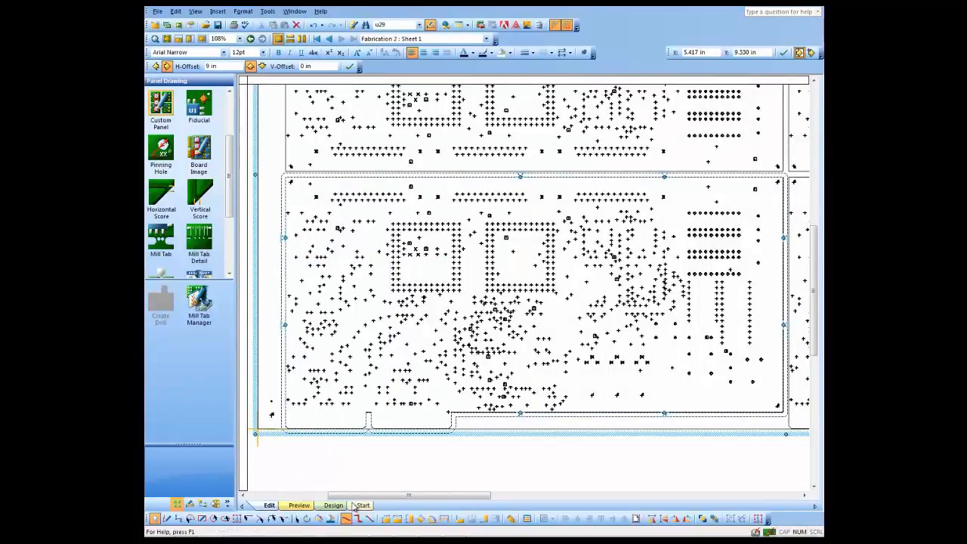
{"action": "left_click", "coordinate": [286, 141]}
{"action": "right_click", "coordinate": [287, 141]}
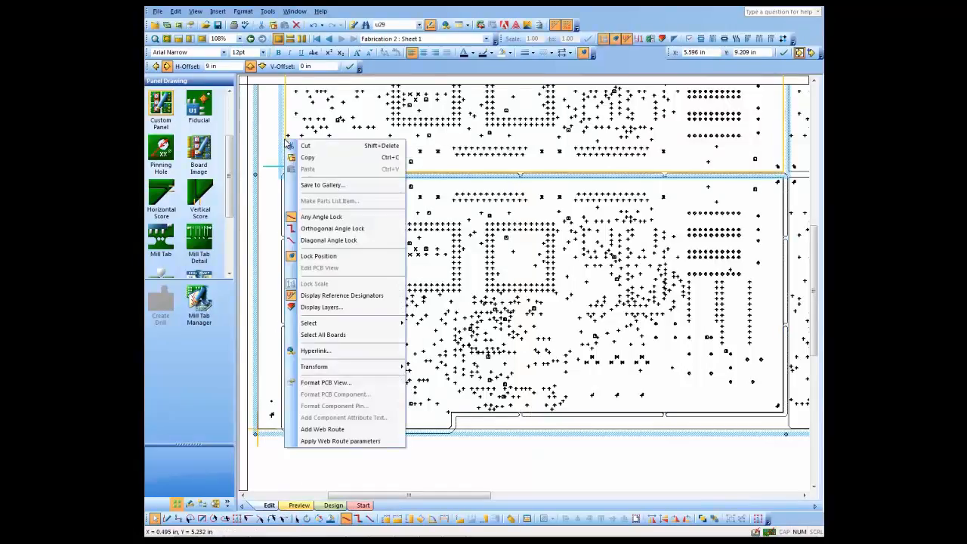
{"action": "left_click", "coordinate": [352, 340]}
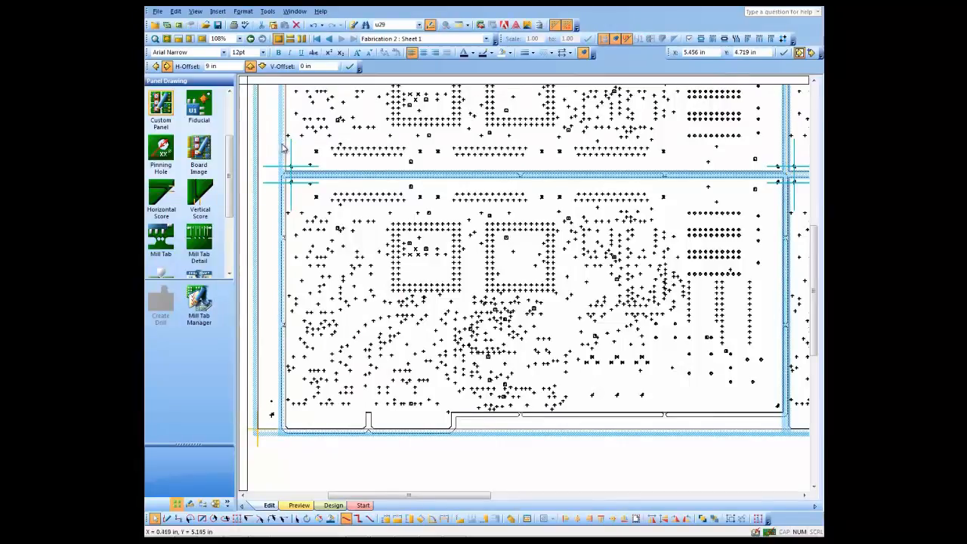
{"action": "left_click", "coordinate": [286, 146]}
{"action": "right_click", "coordinate": [286, 146]}
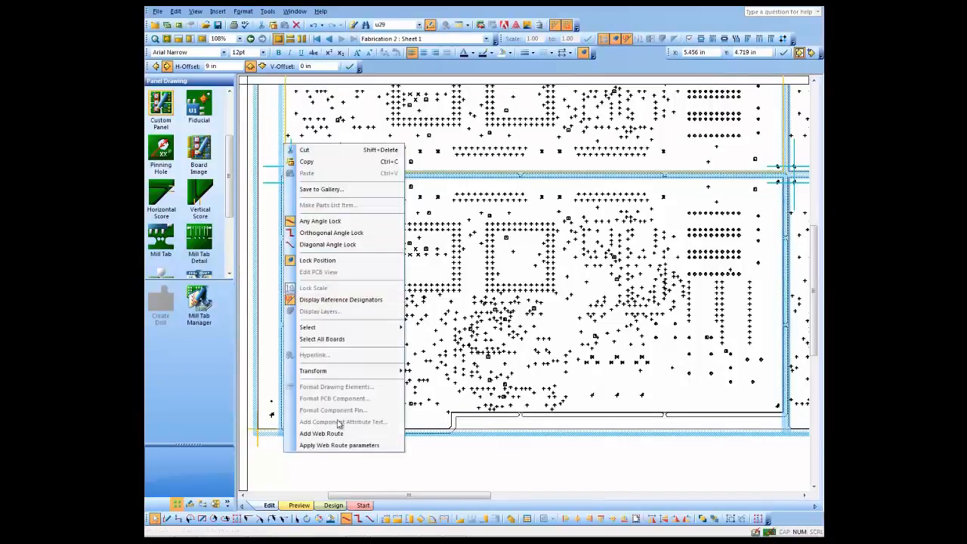
{"action": "left_click", "coordinate": [346, 448]}
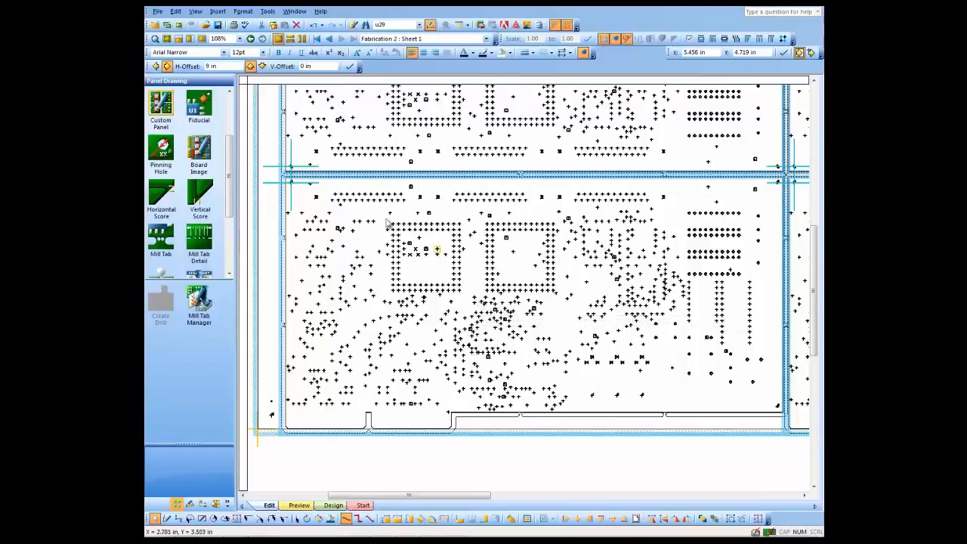
- Merge the panel's web routes and zoom in on the boards to inspect them
{"action": "right_click", "coordinate": [272, 141]}
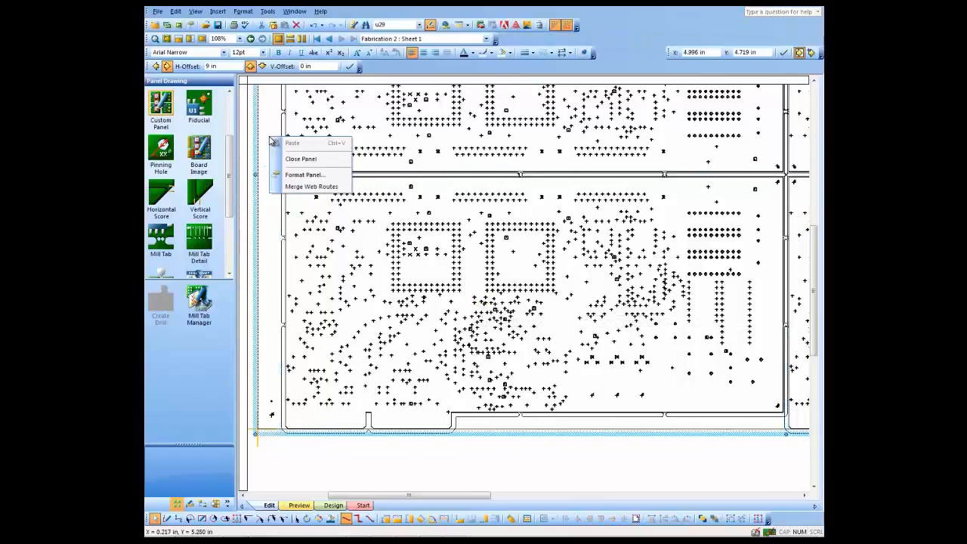
{"action": "left_click", "coordinate": [309, 186]}
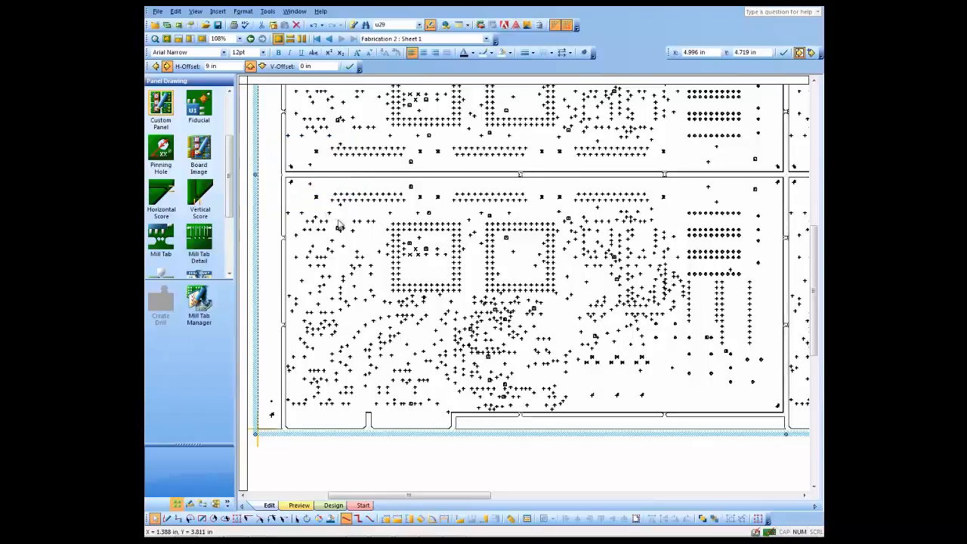
{"action": "key", "text": "ctrl+shift+w"}
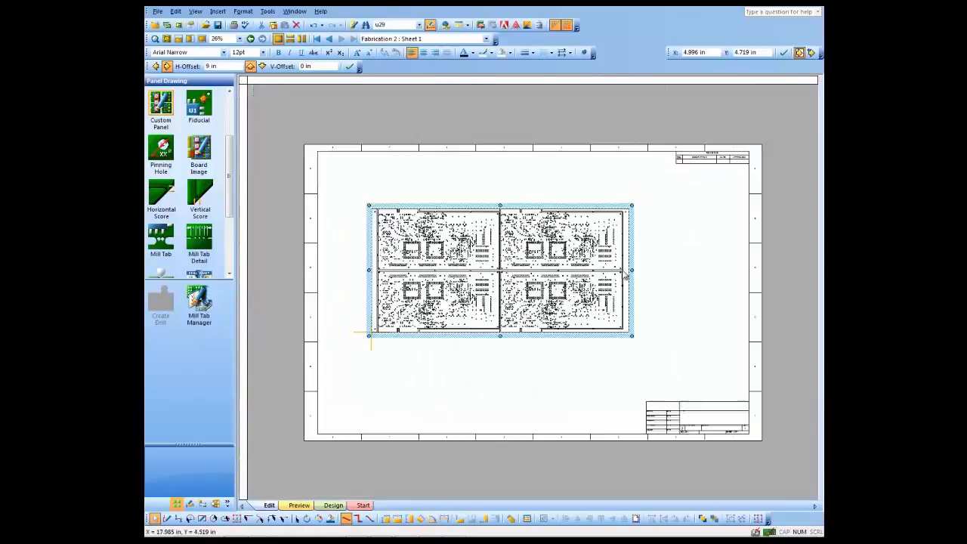
{"action": "middle_click_drag", "start_coordinate": [498, 297], "coordinate": [485, 238]}
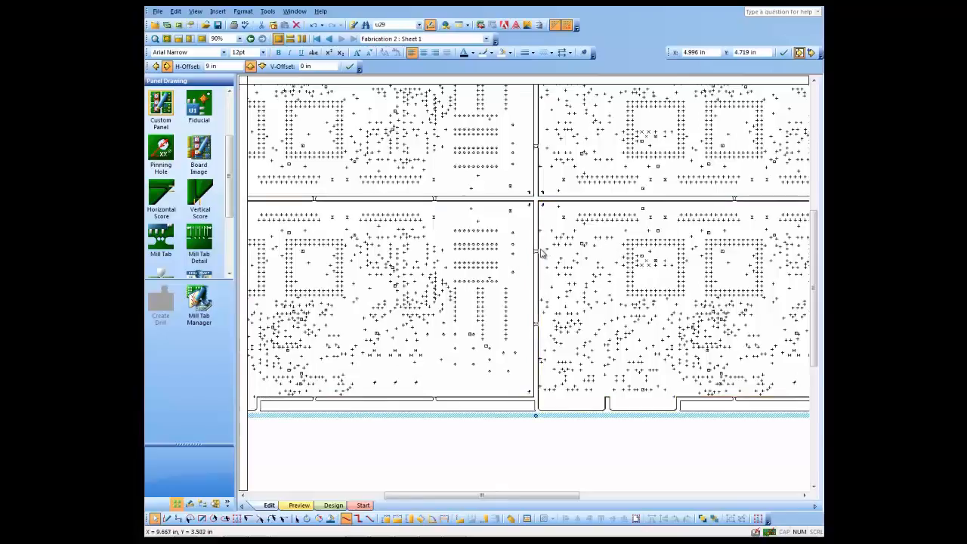
{"action": "scroll", "coordinate": [534, 222], "scroll_direction": "up", "scroll_amount": 5}
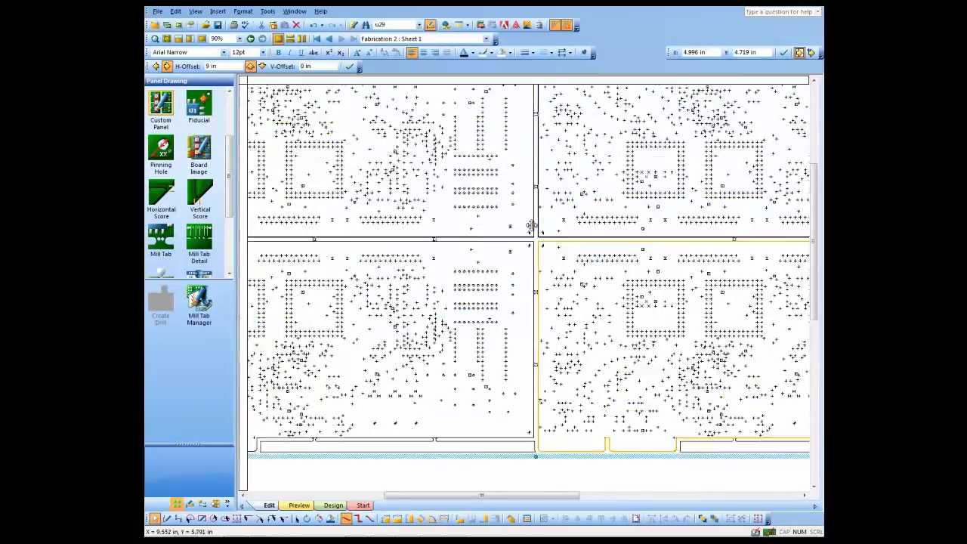